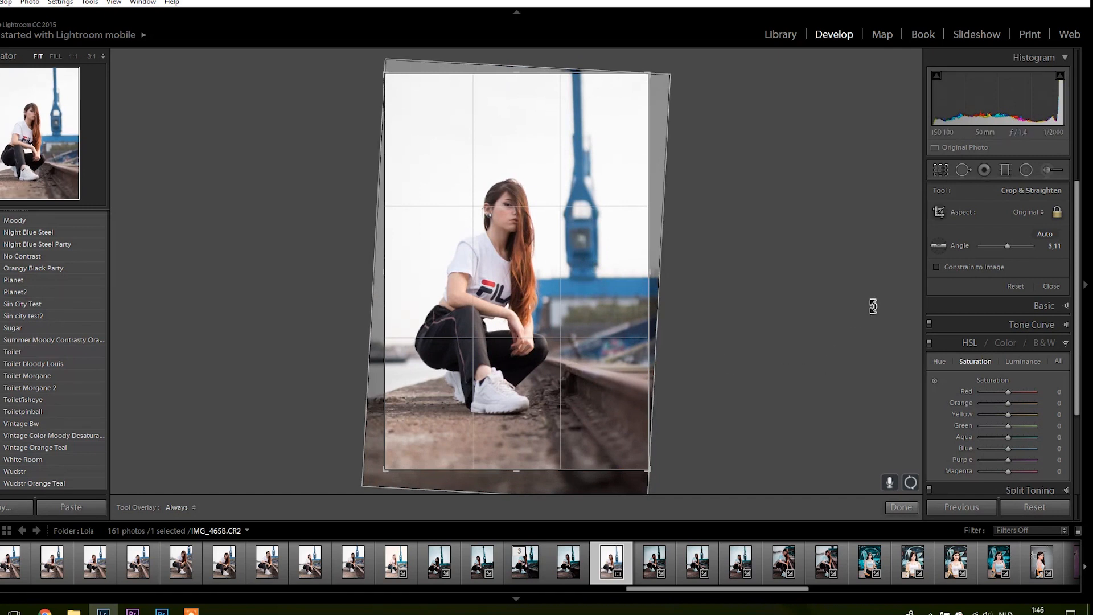
- Accept the crop and straightening of the photo and apply the Moody preset to it
click(937, 169)
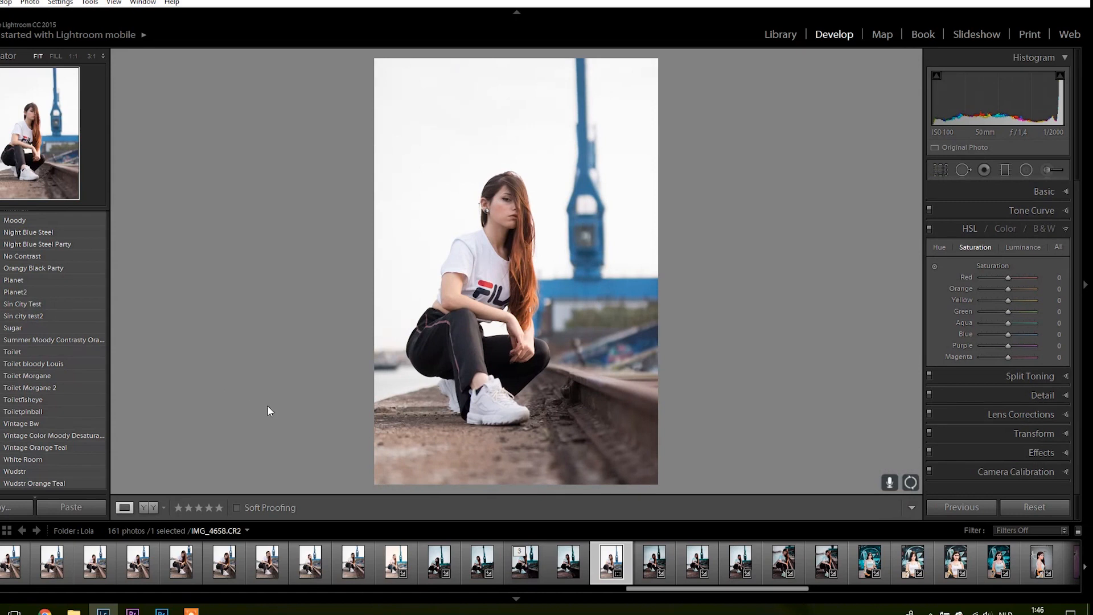
click(33, 221)
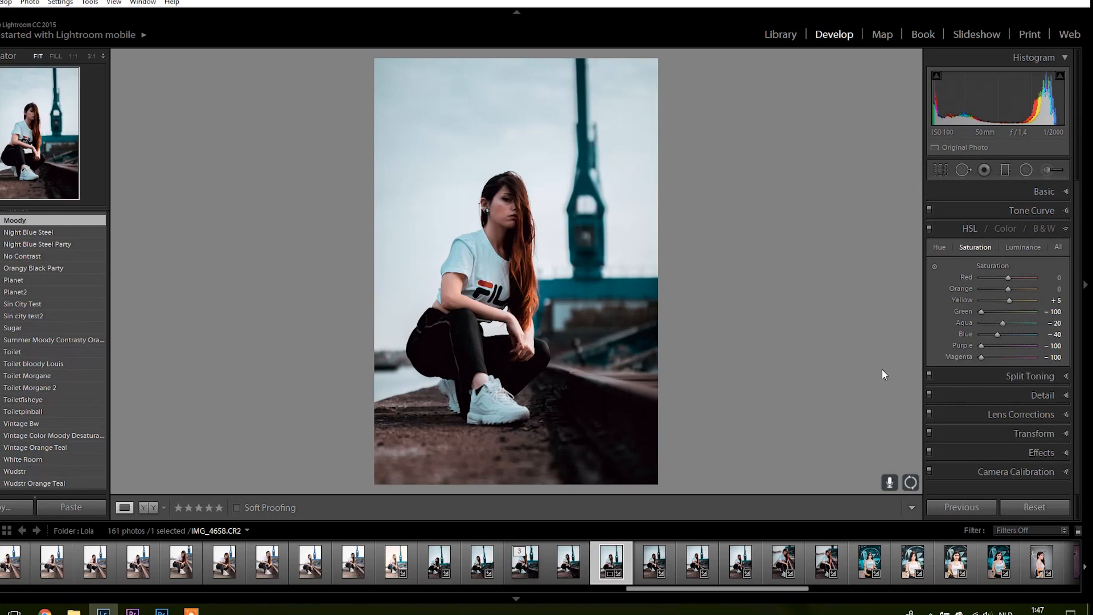
- Reset the photo's Highlights to 0 in the basic adjustments and bring them back down to −100
click(1059, 193)
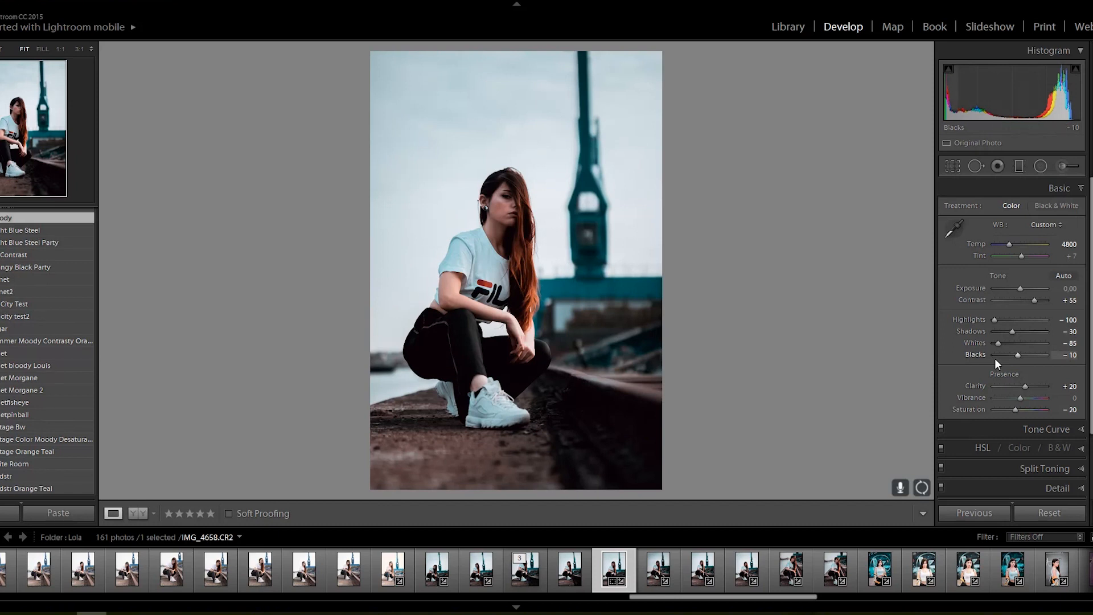
double_click(995, 317)
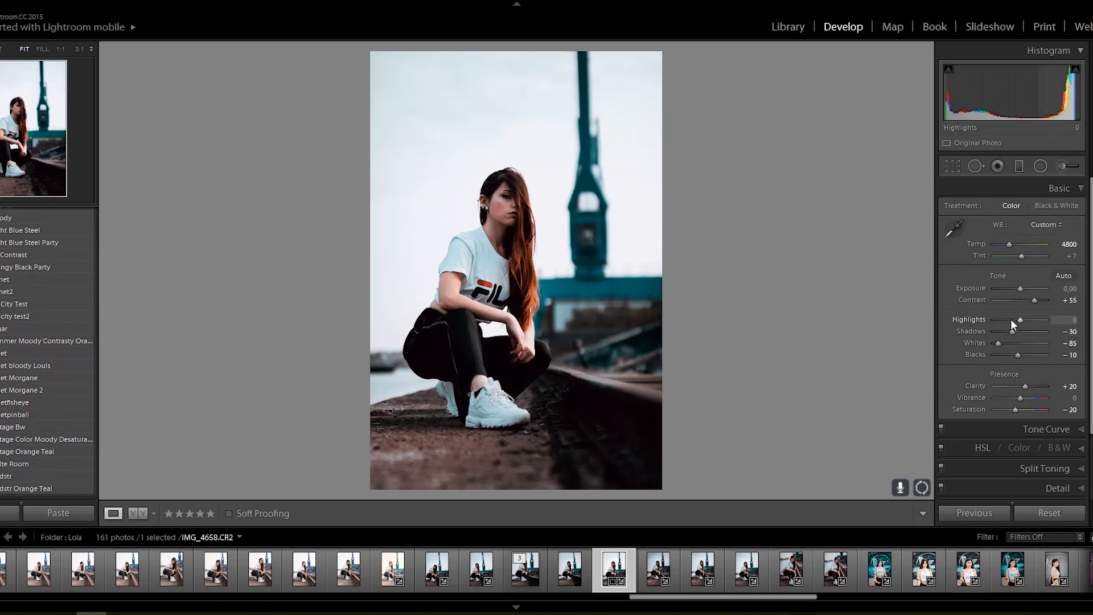
drag(1017, 319, 977, 320)
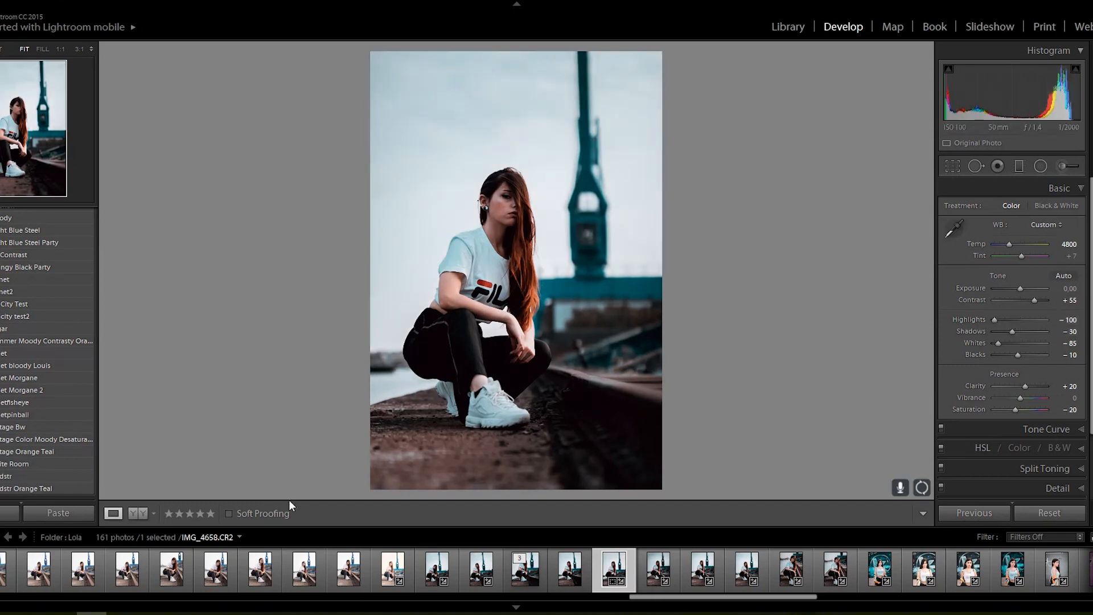
- Compare the original and edited photo side by side and return to the single-photo view
click(136, 514)
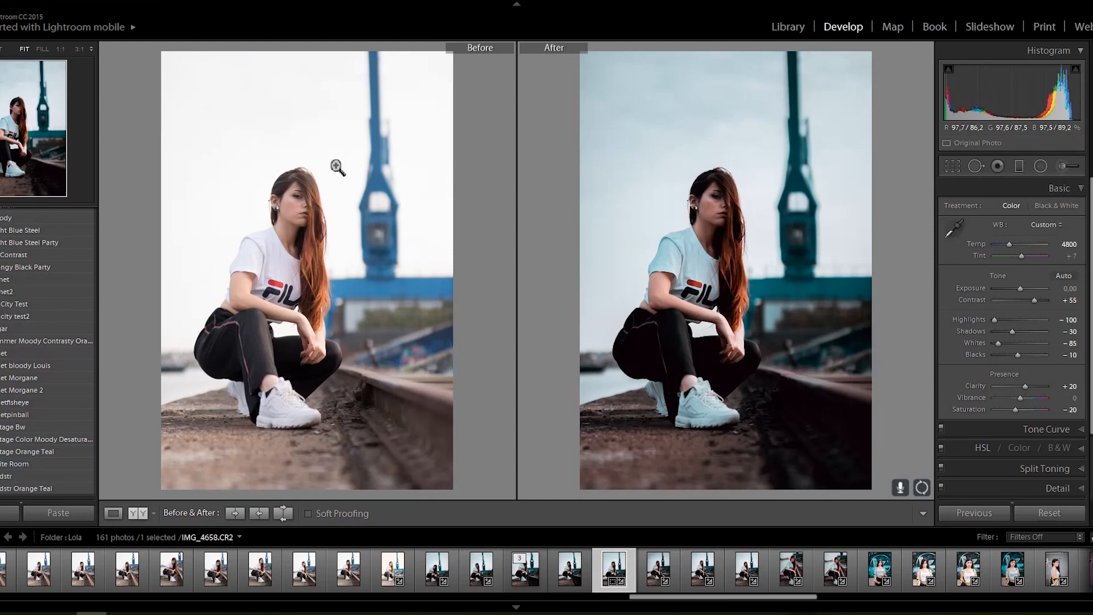
click(114, 513)
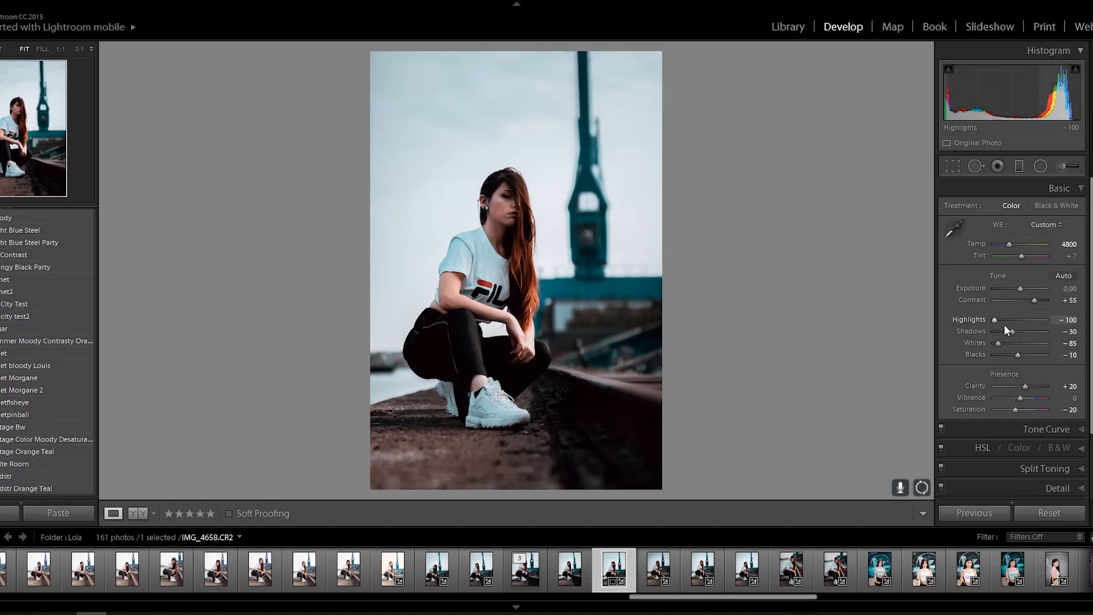
- Try Shadows at +48 and Blacks at −52 and +67, undoing each change
click(1032, 333)
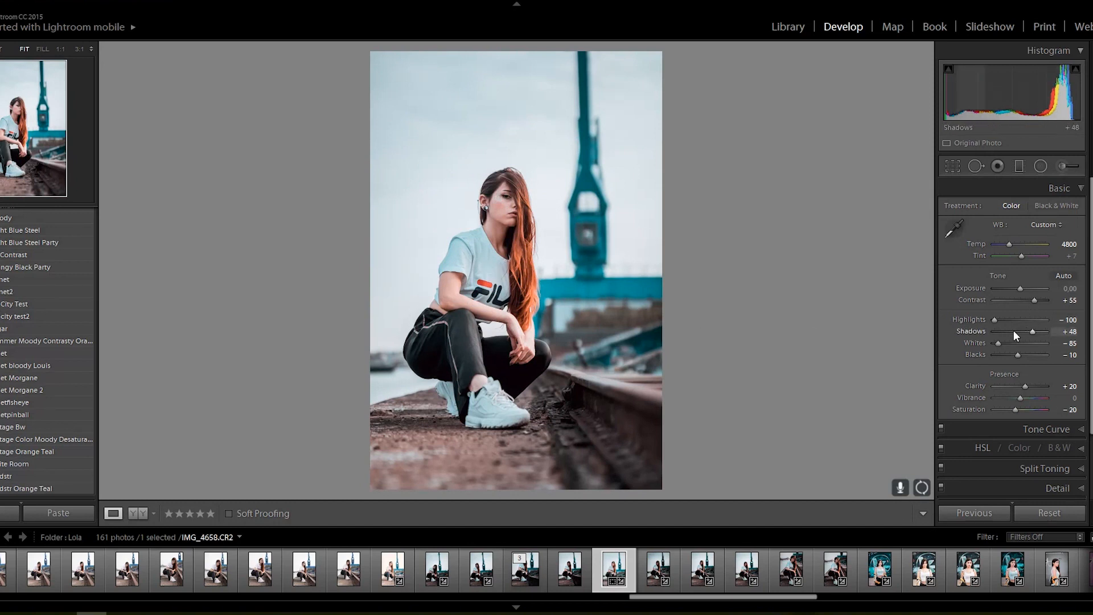
key(ctrl+z)
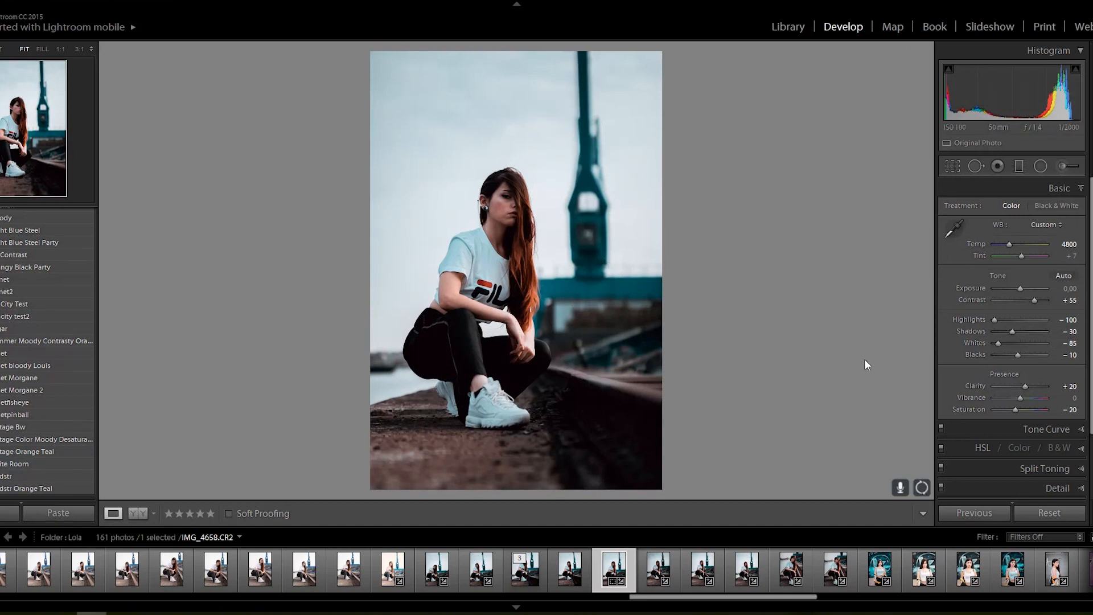
drag(1018, 355, 1006, 355)
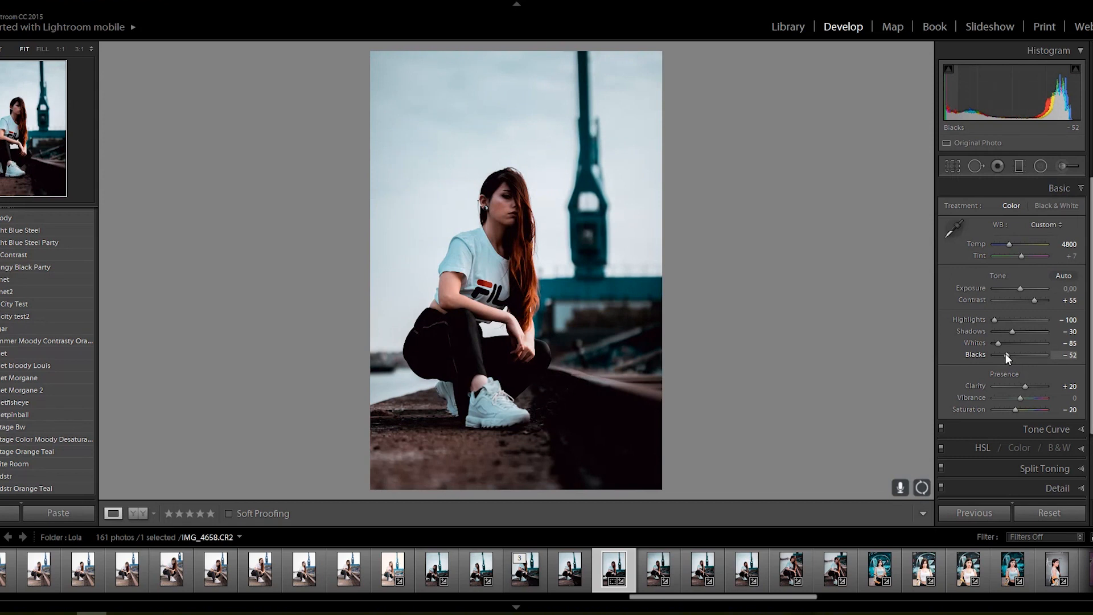
key(ctrl+z)
click(1040, 353)
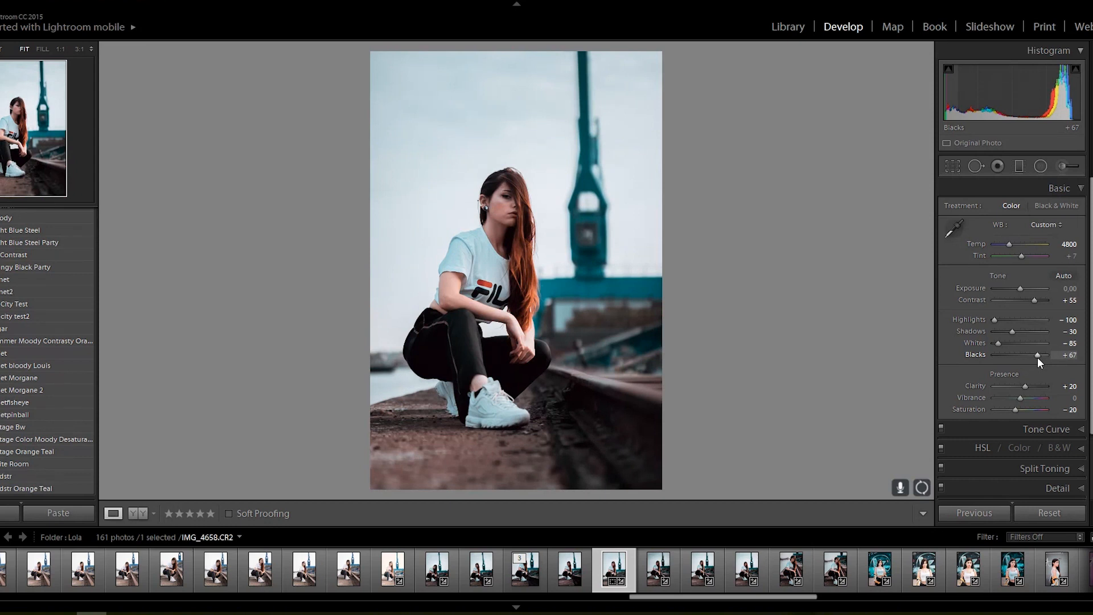
key(ctrl+z)
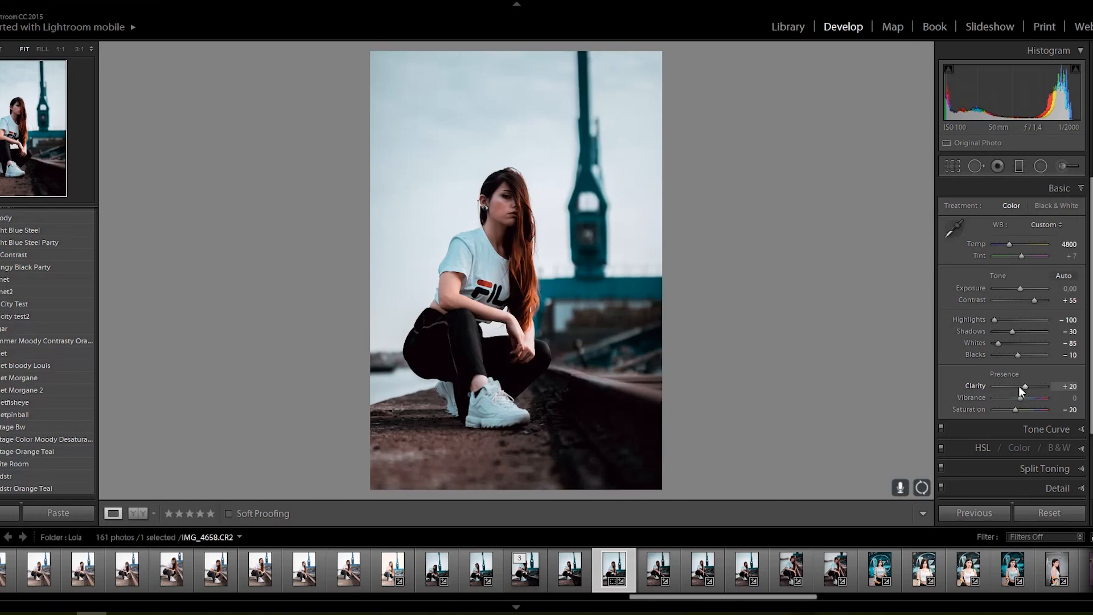
- Try Clarity at −24 on the photo and undo it
click(1014, 386)
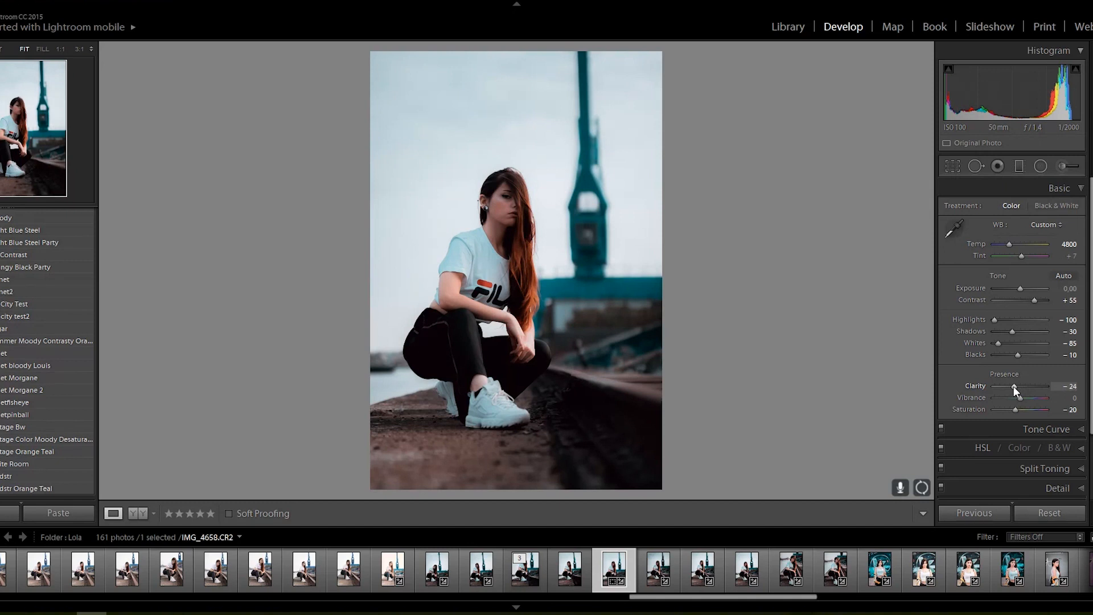
key(ctrl+z)
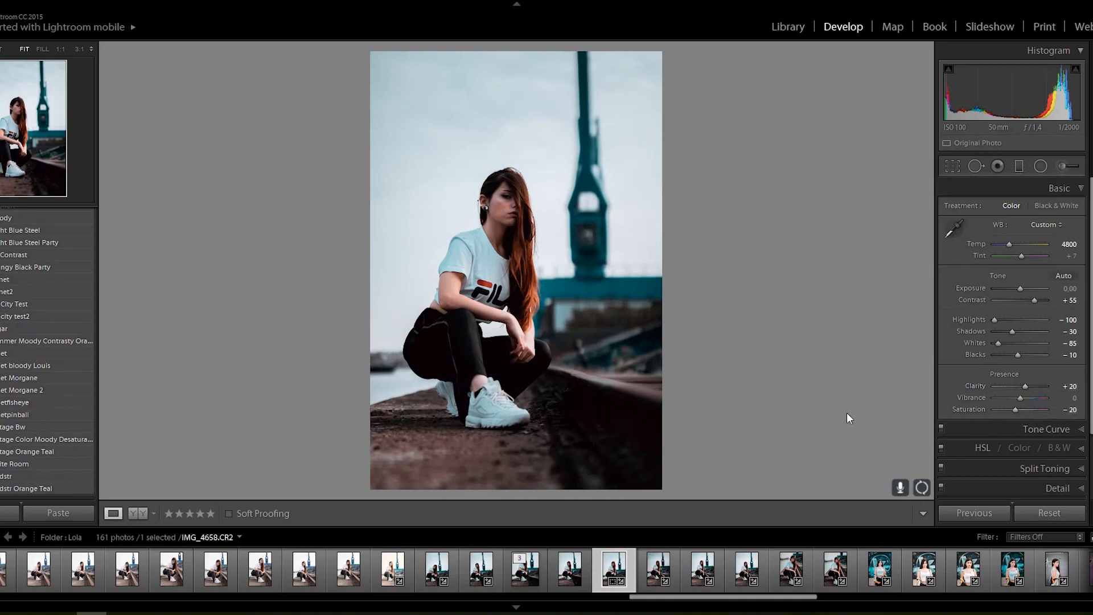
- Compare the photo with the tone curve adjustments switched off and on, leaving them enabled
click(1025, 428)
click(940, 189)
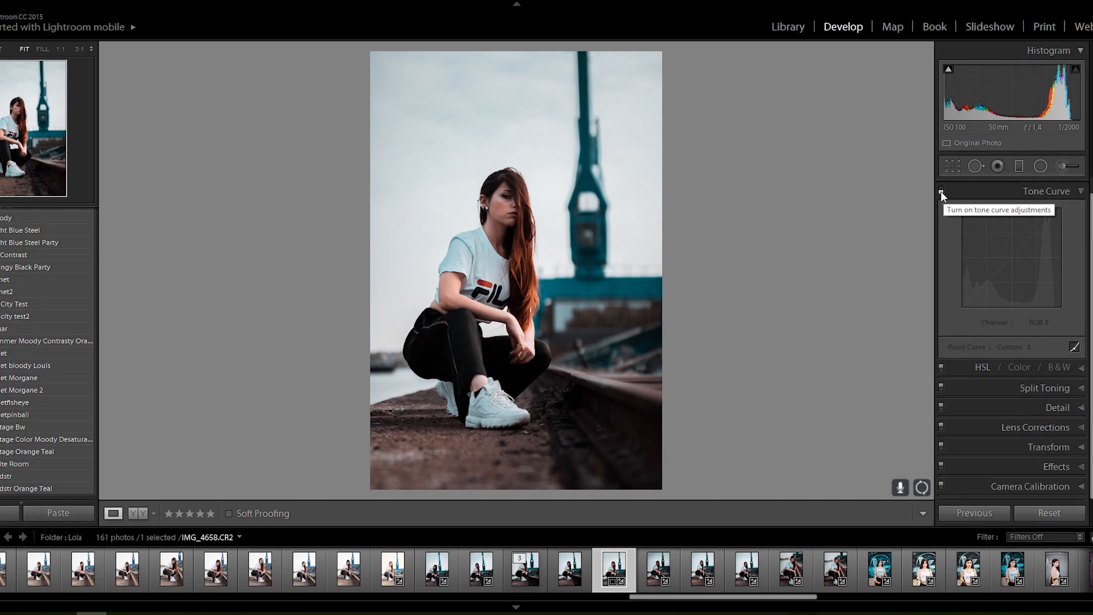
click(940, 191)
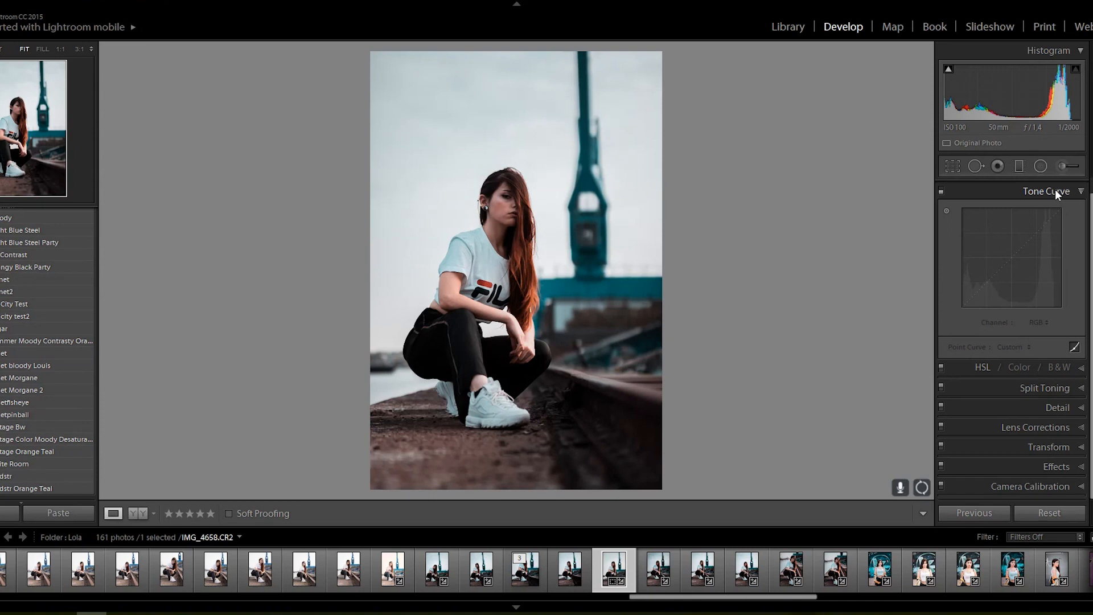
click(940, 189)
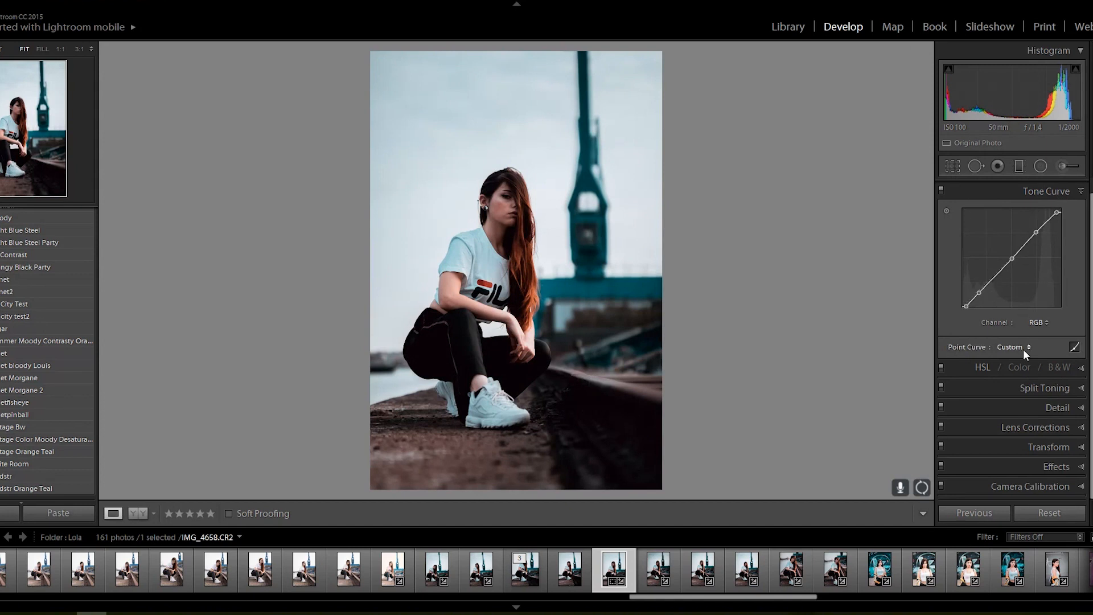
- Compare the photo without and with the HSL adjustments, and review the hue, saturation and luminance settings
click(1074, 369)
click(939, 227)
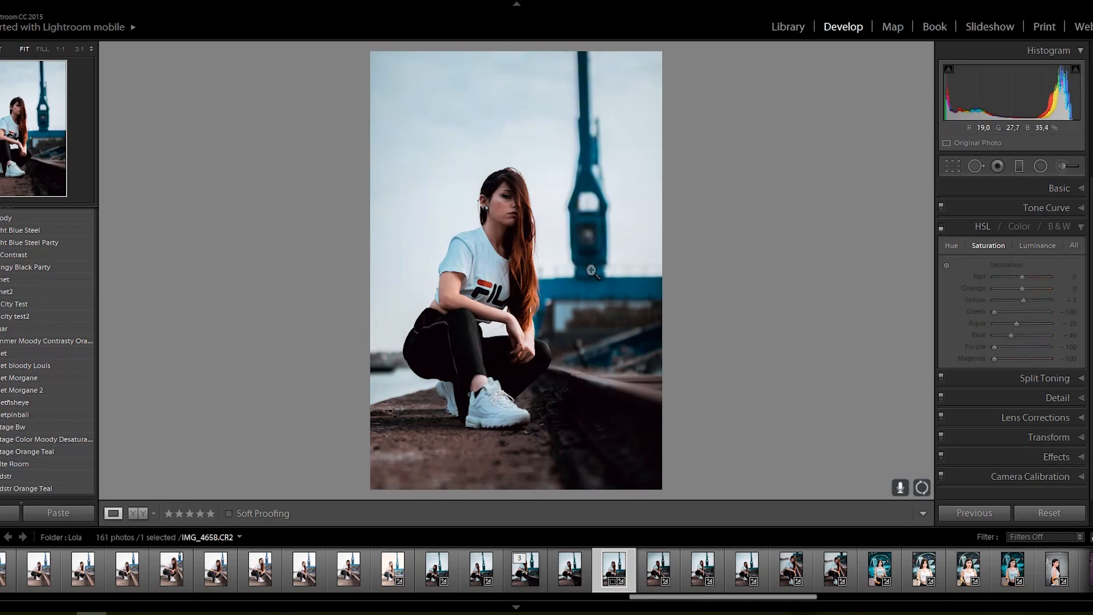
click(940, 227)
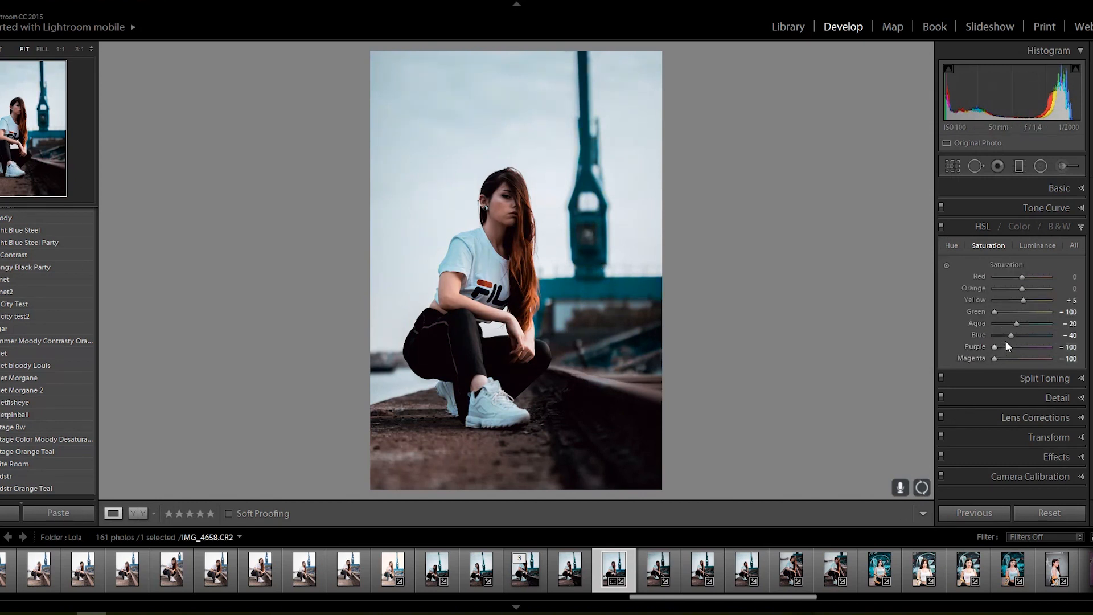
click(950, 245)
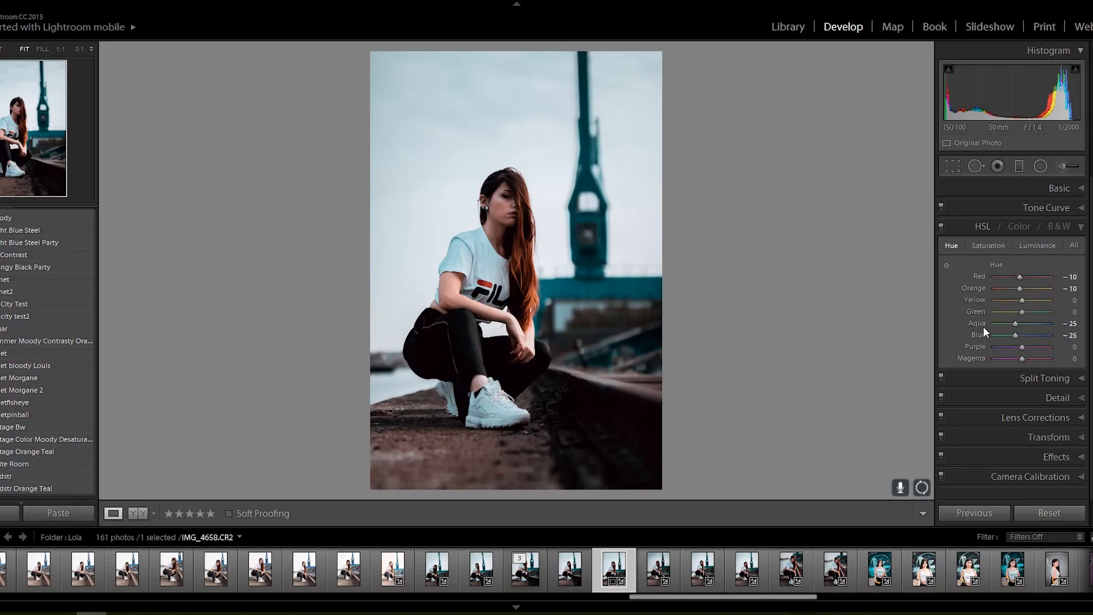
click(995, 245)
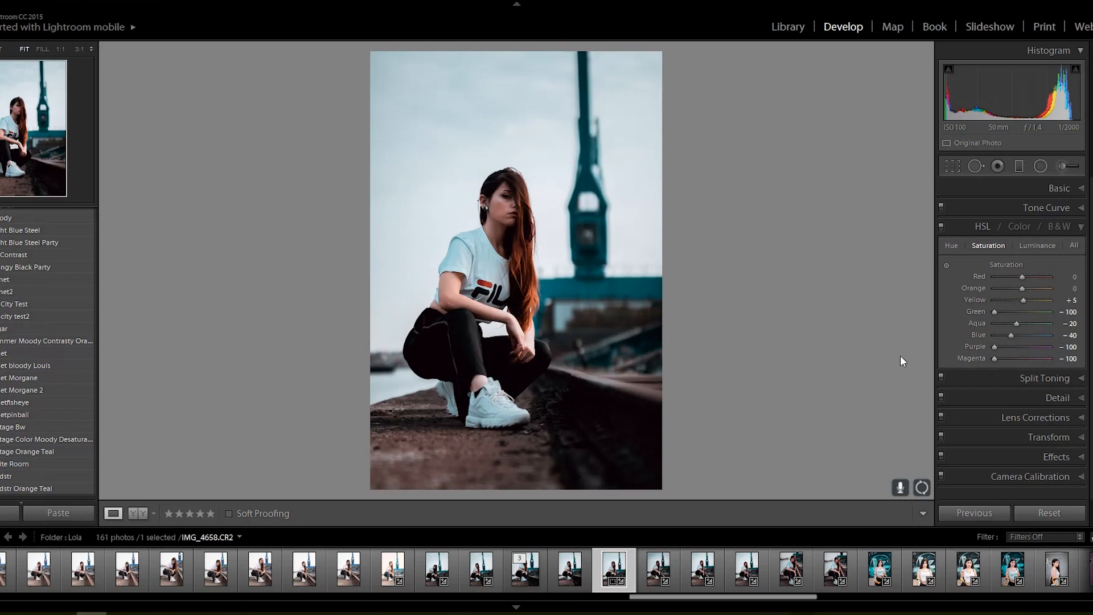
click(1036, 246)
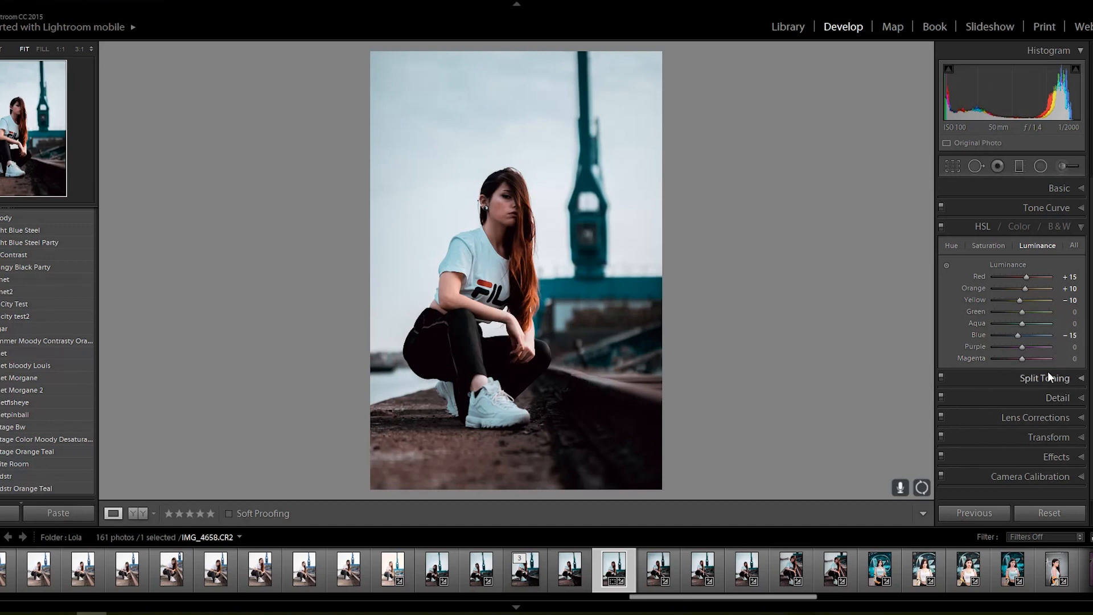
- Compare the photo with split toning switched off and on repeatedly, leaving it enabled
click(1074, 379)
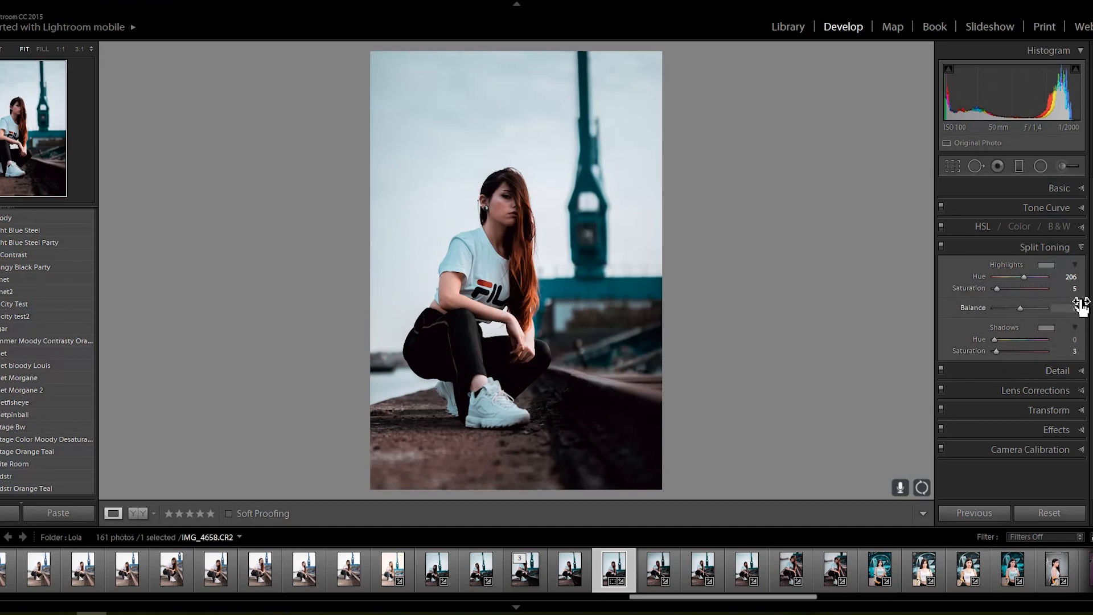
click(940, 244)
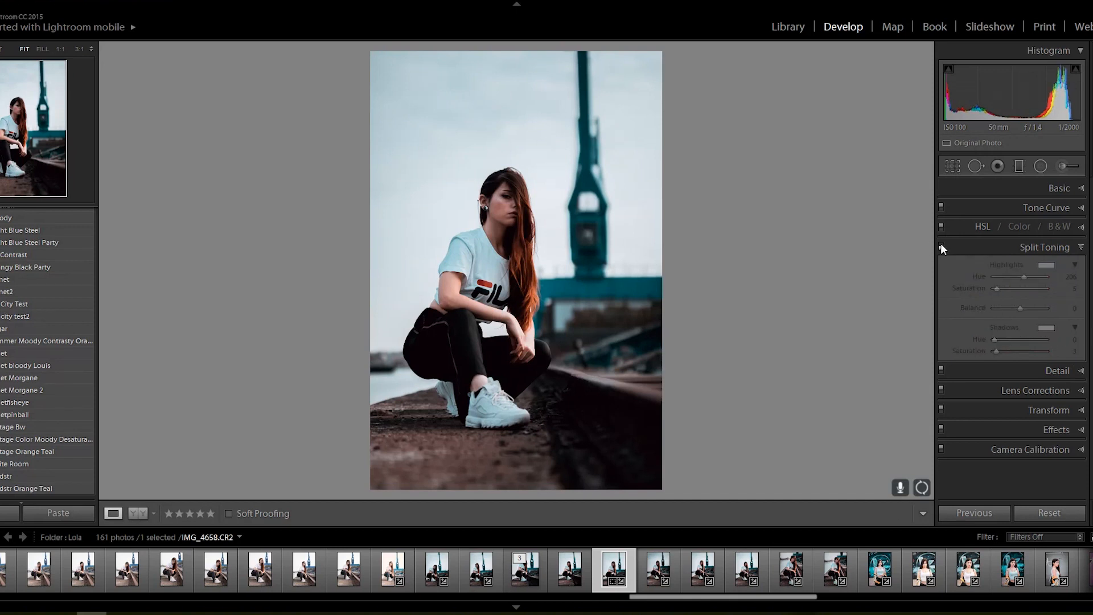
click(940, 244)
click(941, 244)
click(941, 244)
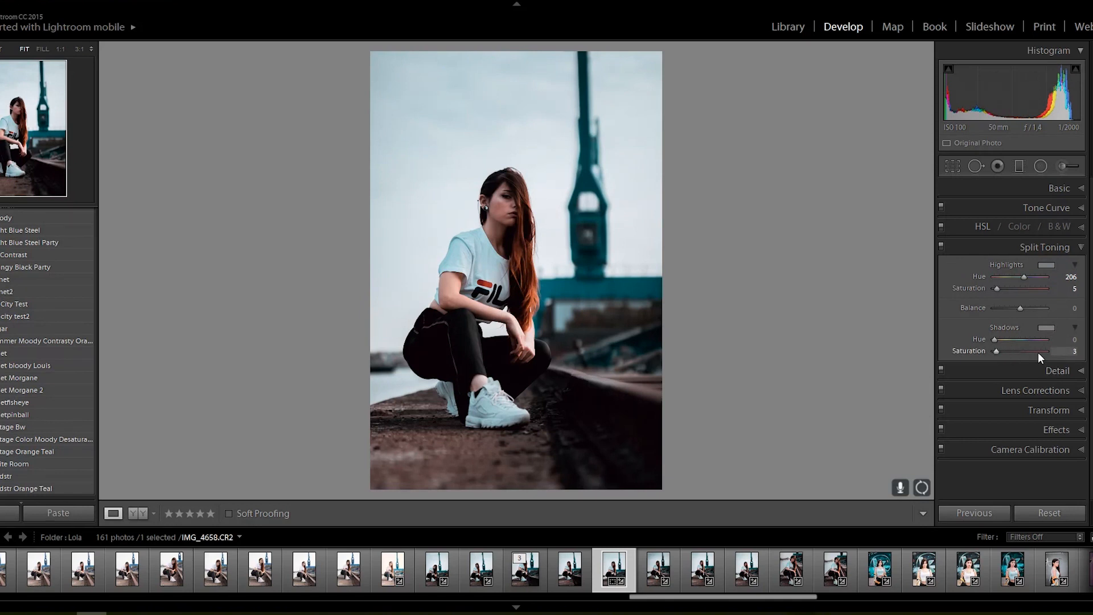
- Review the preset's sharpening, noise reduction, lens correction and transform settings
click(1060, 375)
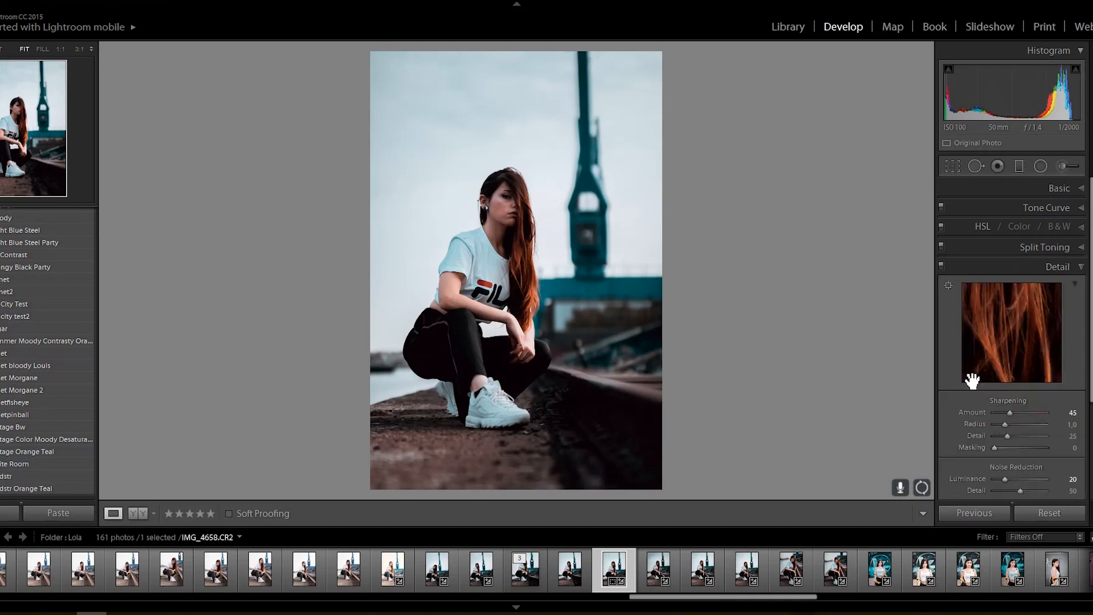
drag(1090, 371, 1090, 467)
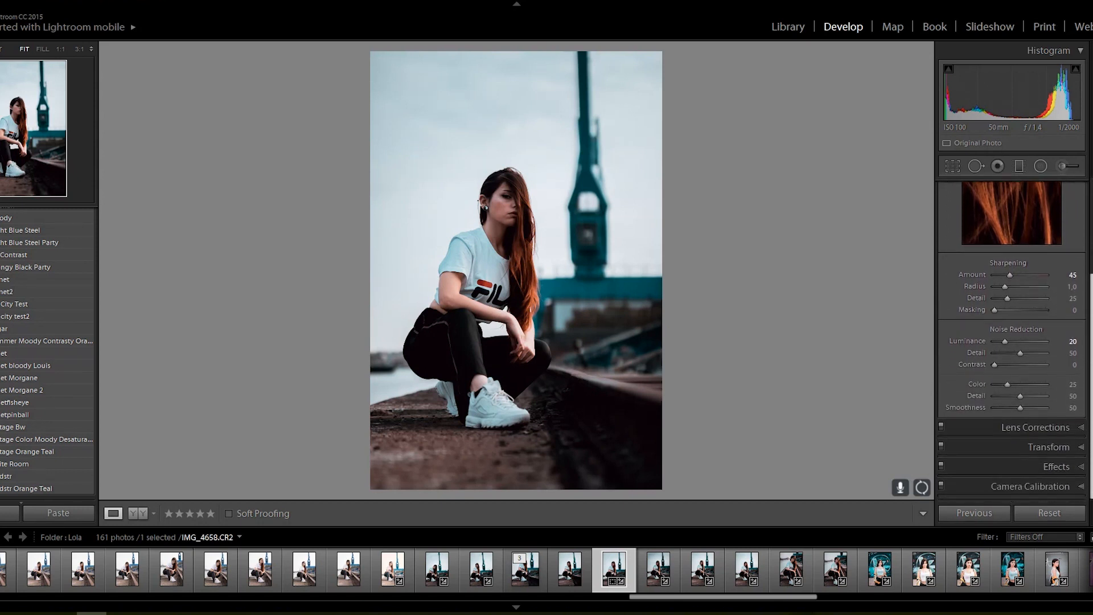
click(1078, 427)
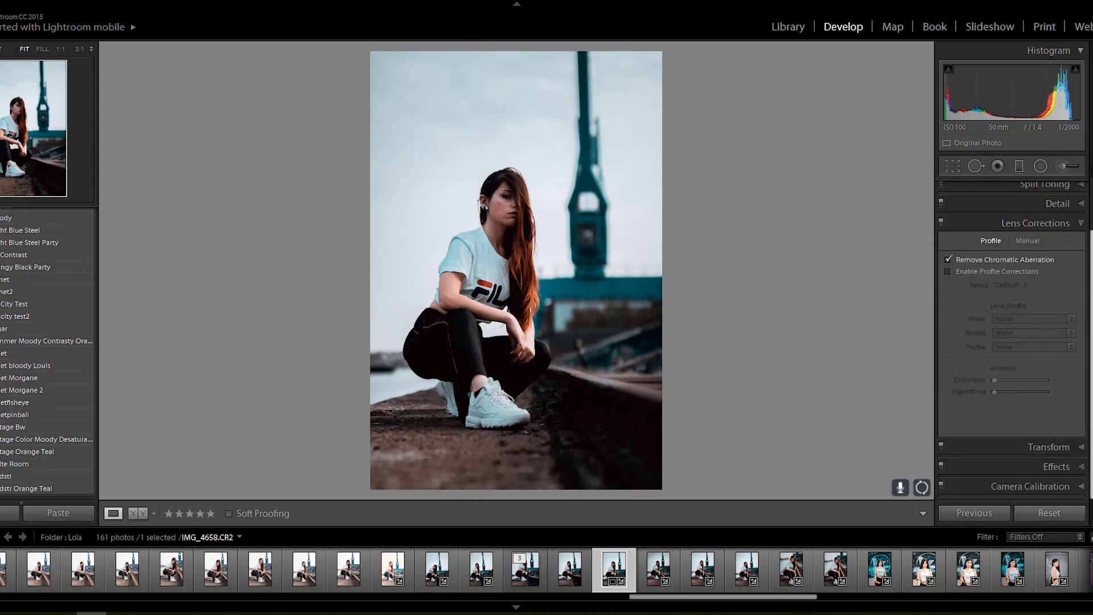
click(1070, 447)
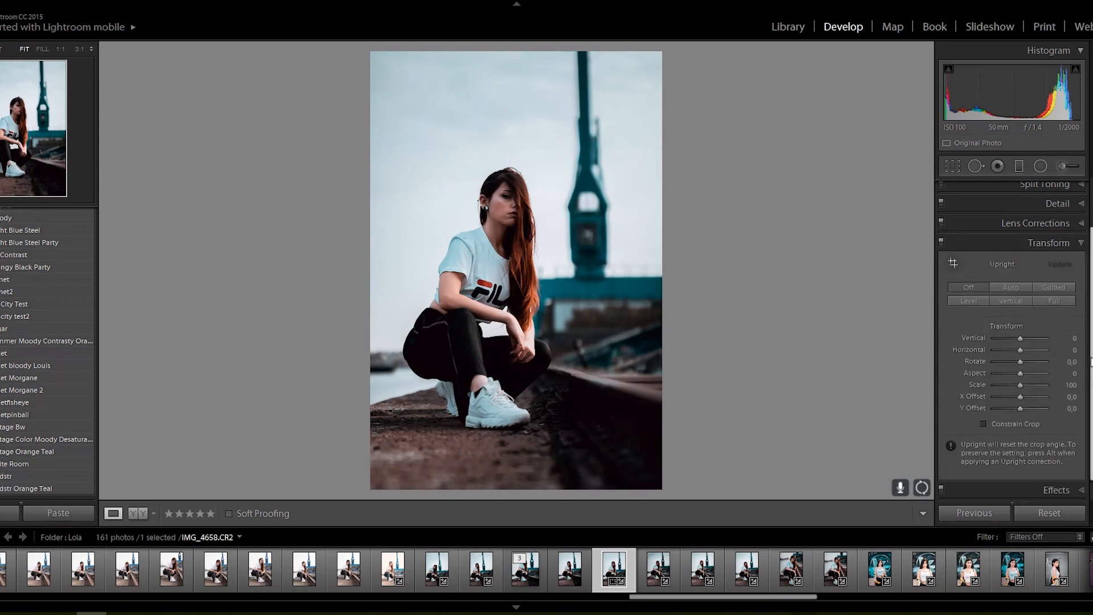
- Review the vignetting, grain and dehaze effects, and compare the photo with them switched off and on
click(1079, 465)
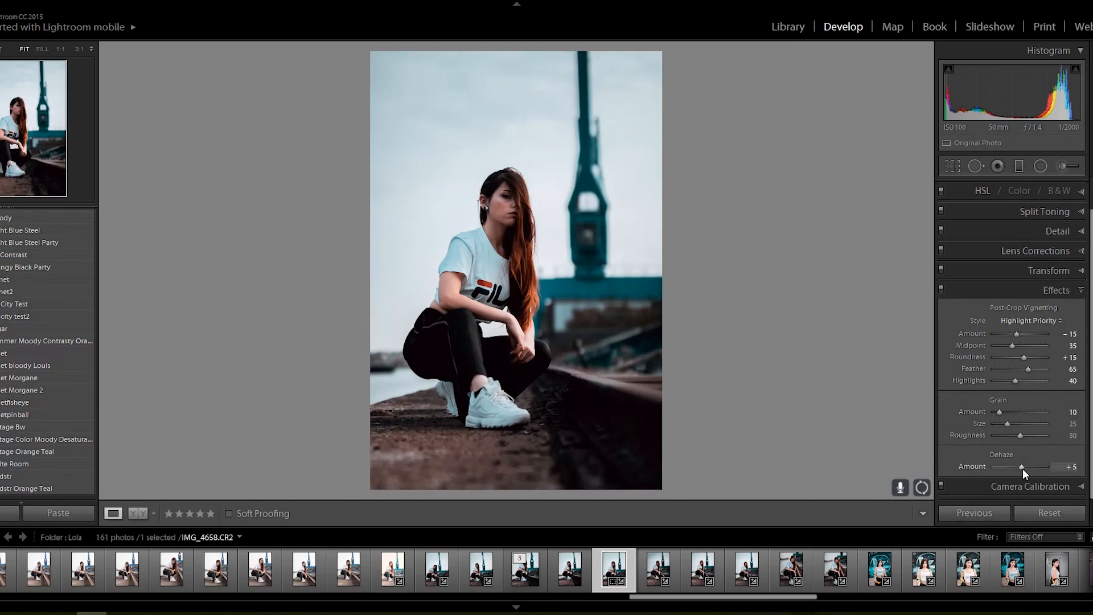
click(940, 290)
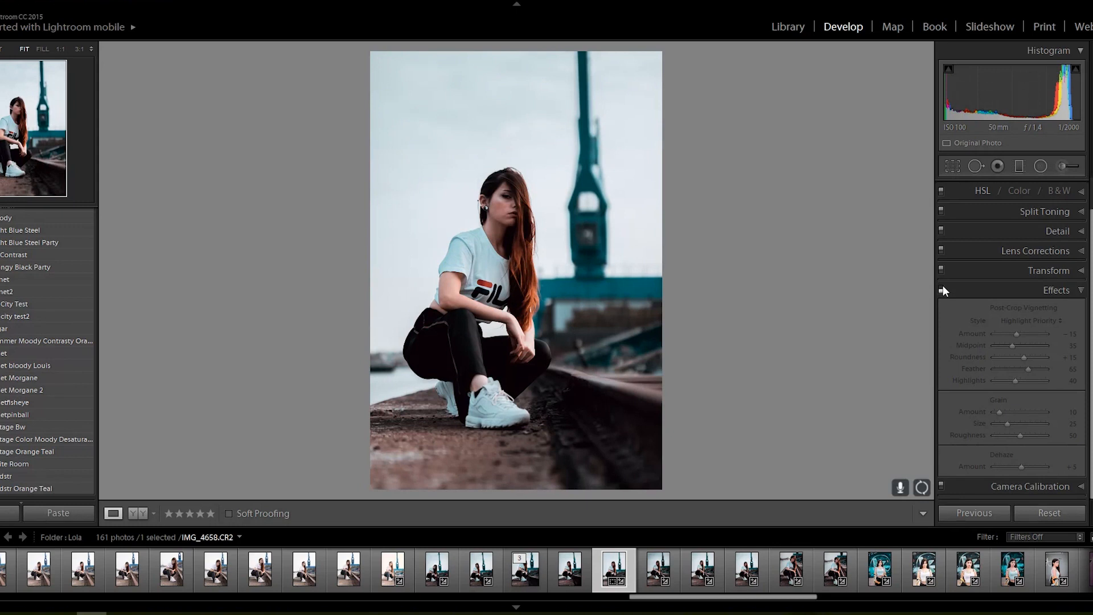
click(942, 288)
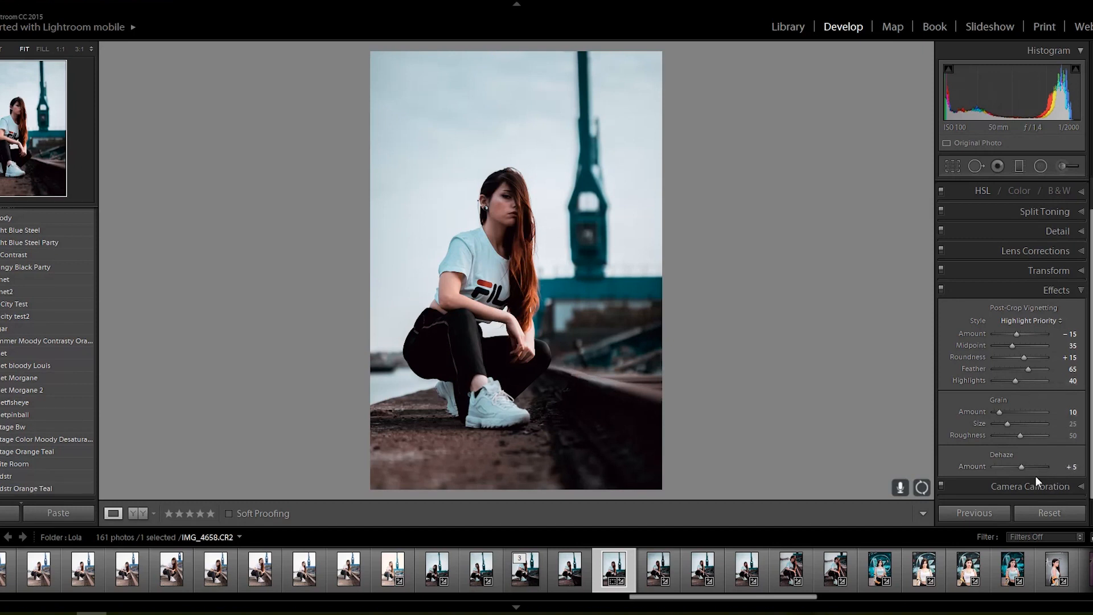
- Compare the photo with the camera calibration adjustments switched off and on, leaving them enabled
click(1084, 486)
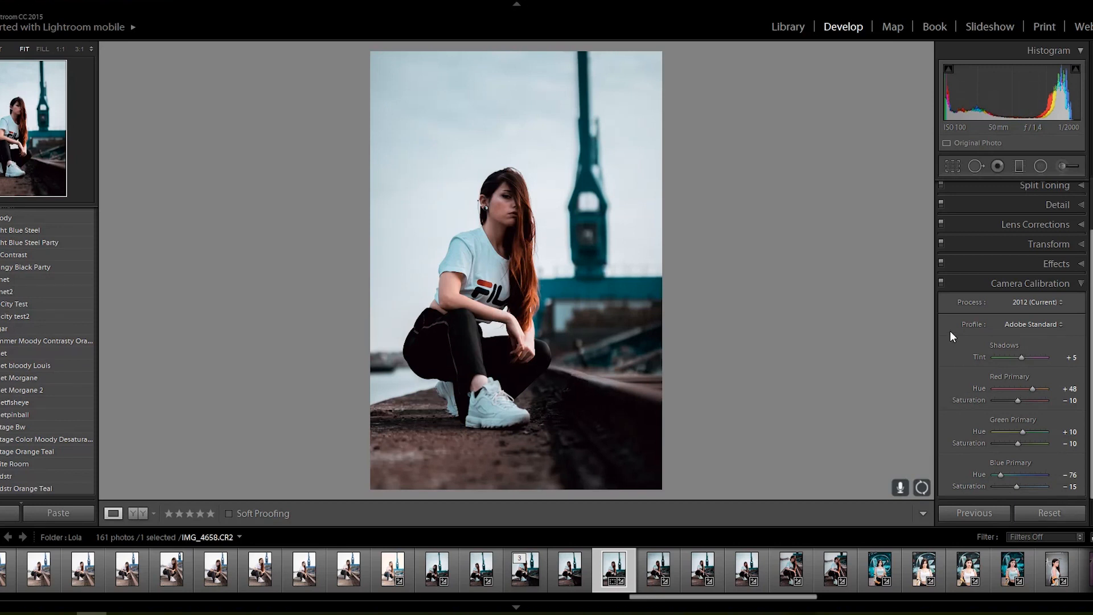
click(941, 283)
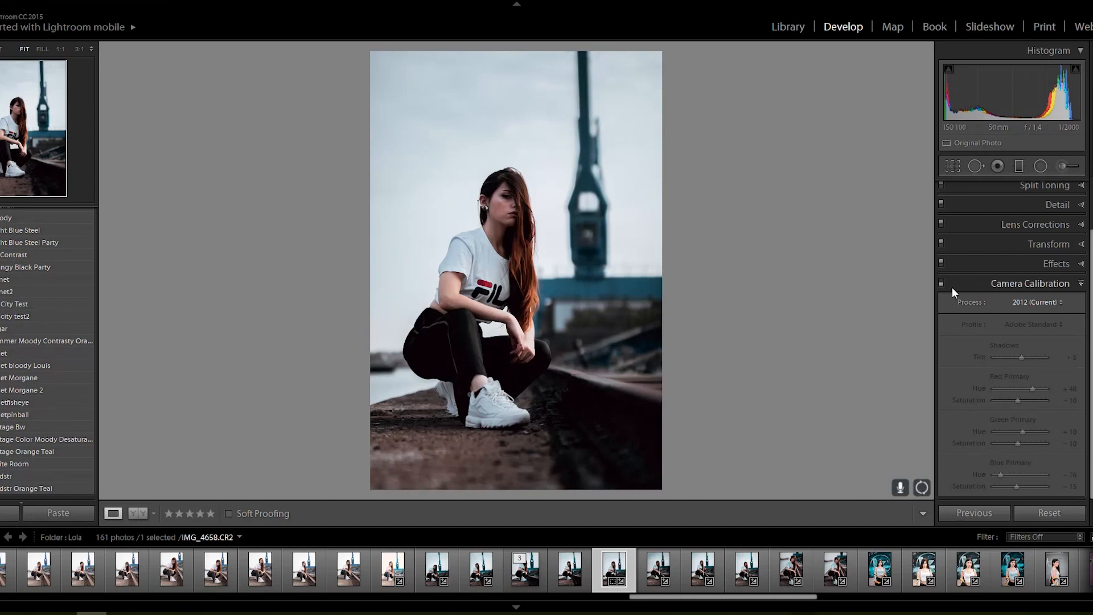
click(941, 283)
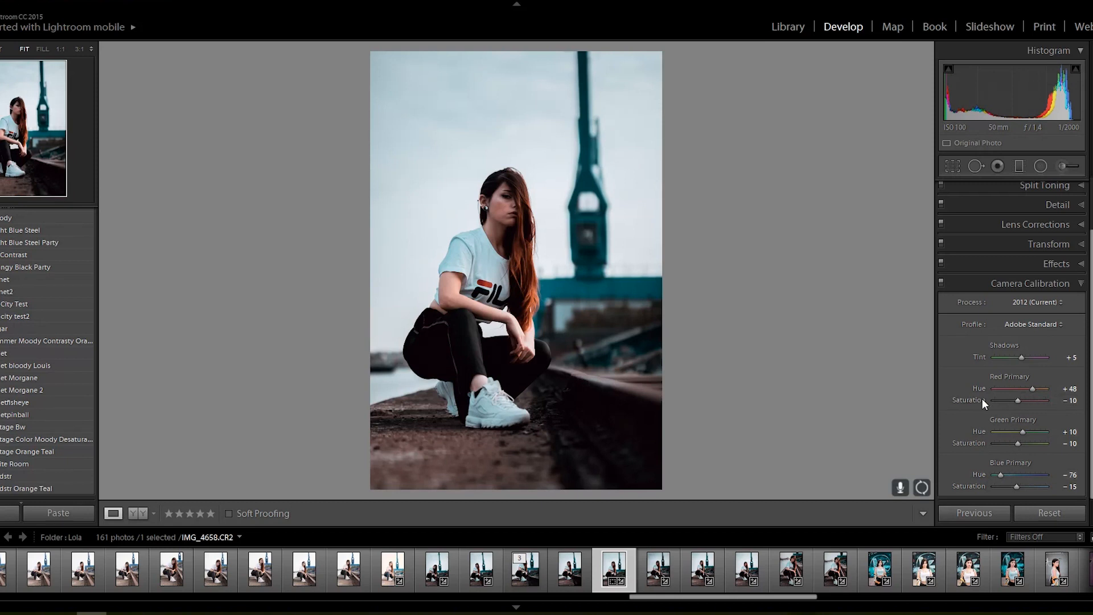
- Reset the Red and Blue Primary hues in the camera calibration, and set Blue Primary Hue to −64 and Red Primary Hue to +52
double_click(1033, 388)
double_click(996, 472)
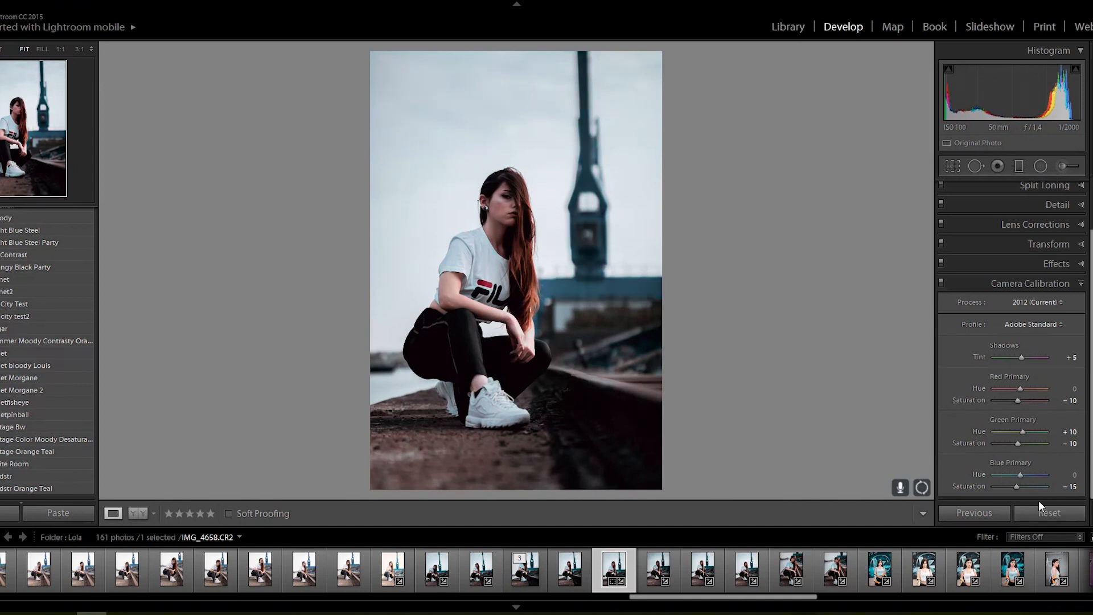
click(1002, 473)
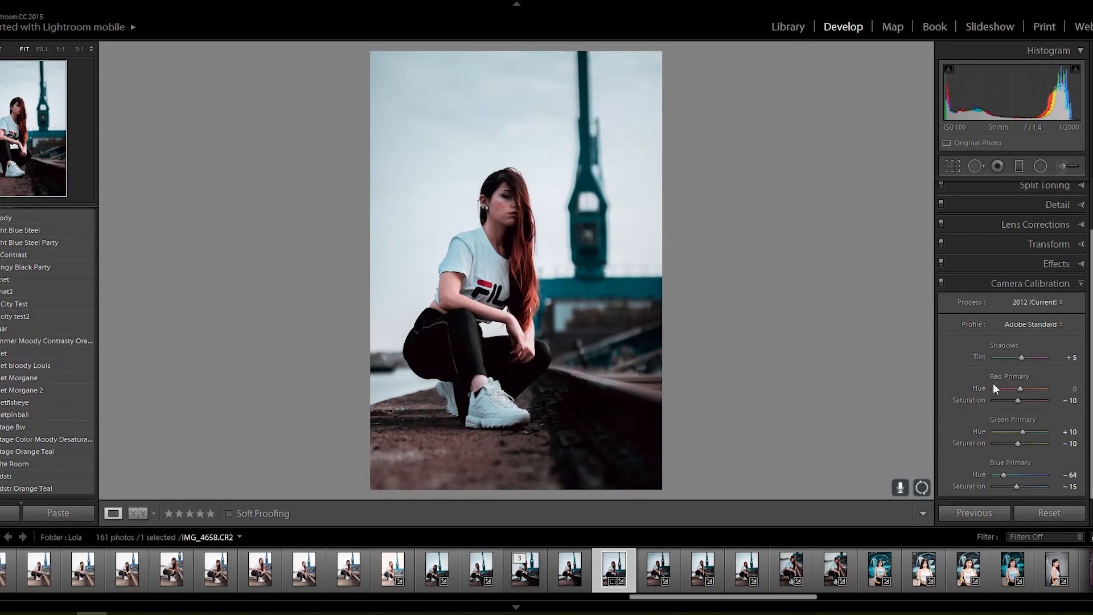
click(1033, 388)
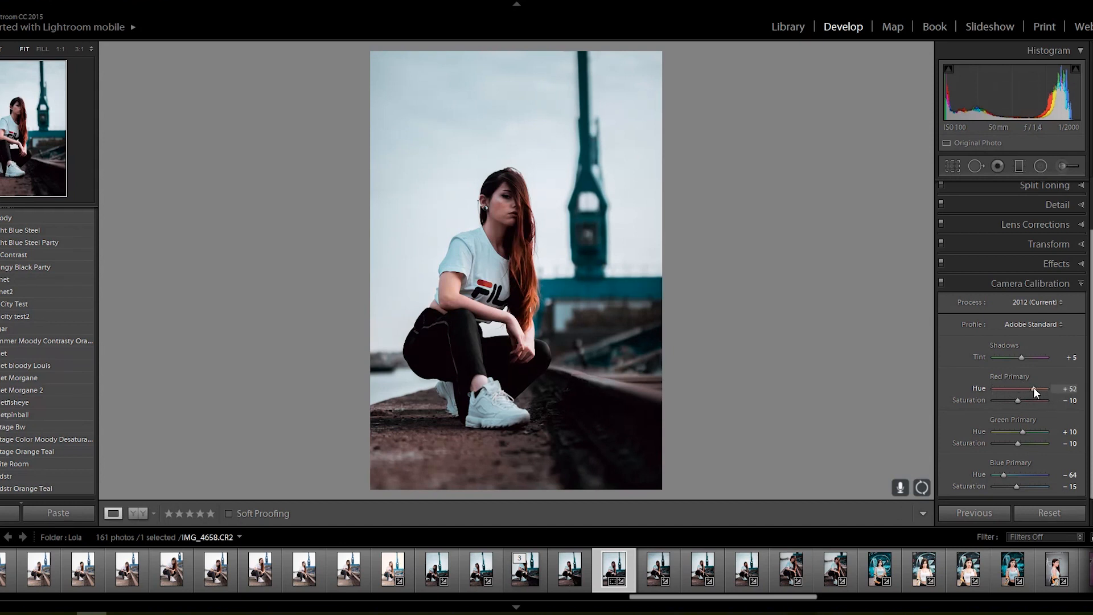